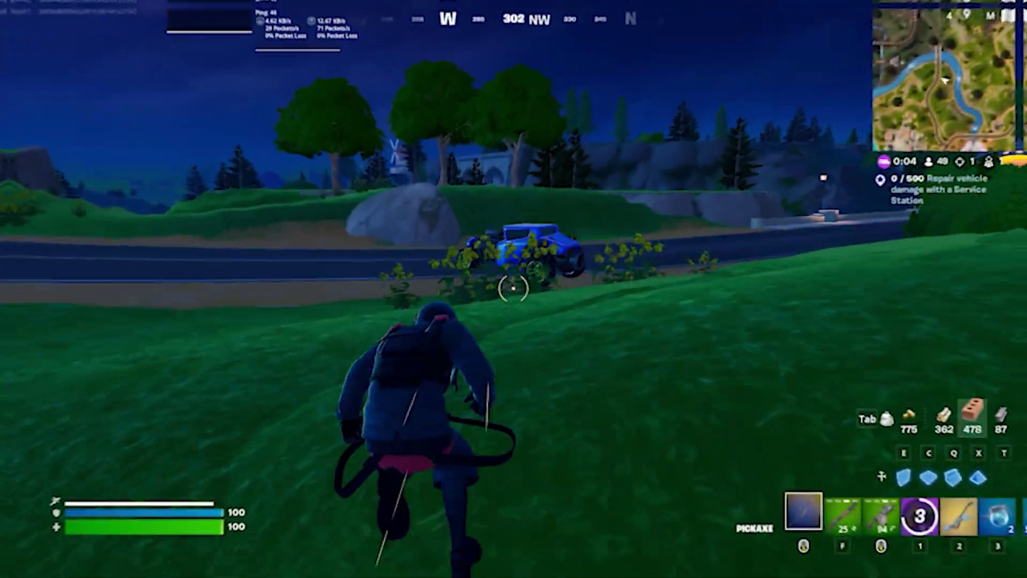
# Drive the car briefly, browse 4DDiG's Photo Repair and File Repair categories, then try playing the .mov clip
pyautogui.press('w')
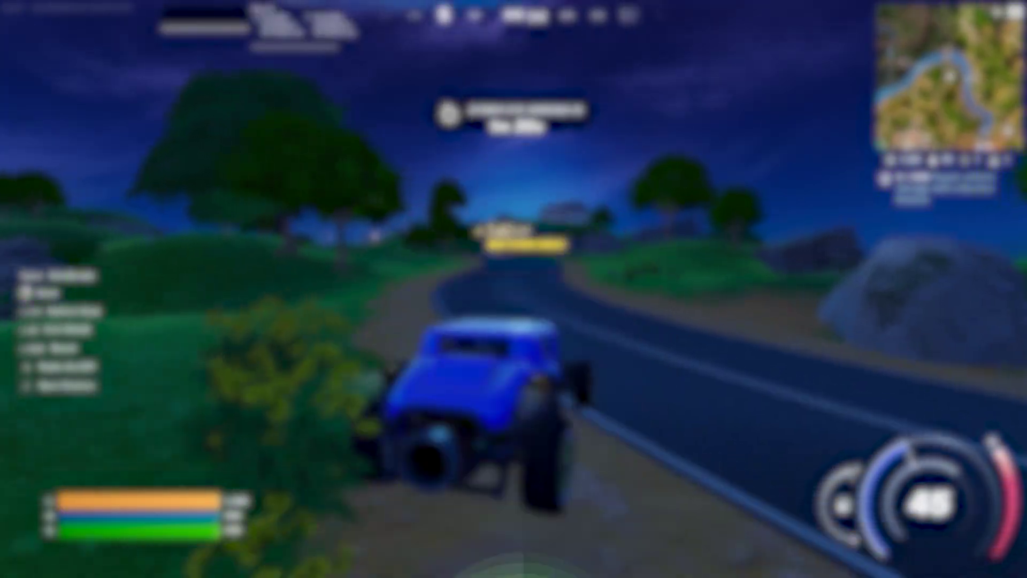
pyautogui.press('shift')
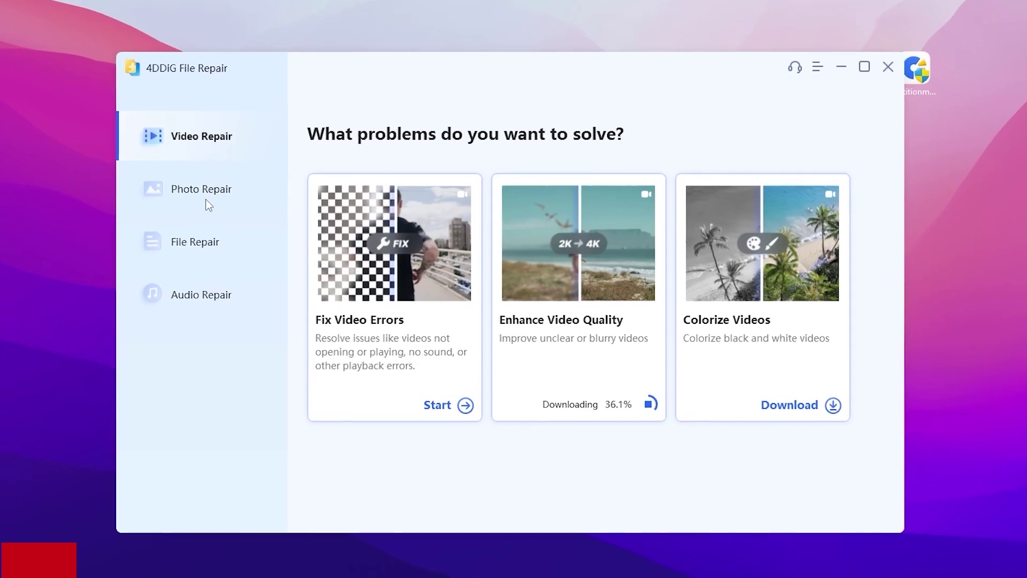
pyautogui.click(207, 203)
pyautogui.click(197, 243)
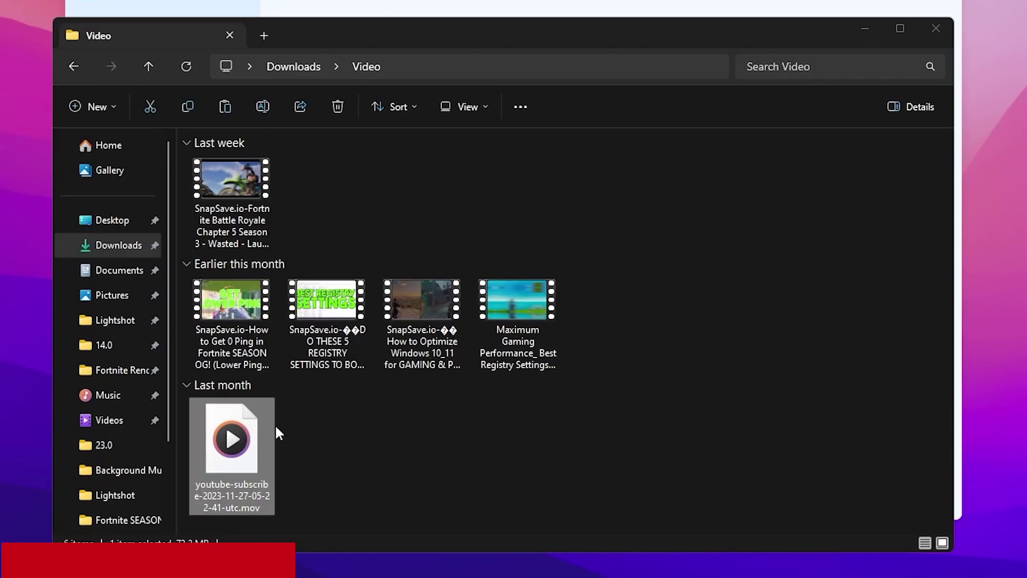
pyautogui.doubleClick(233, 437)
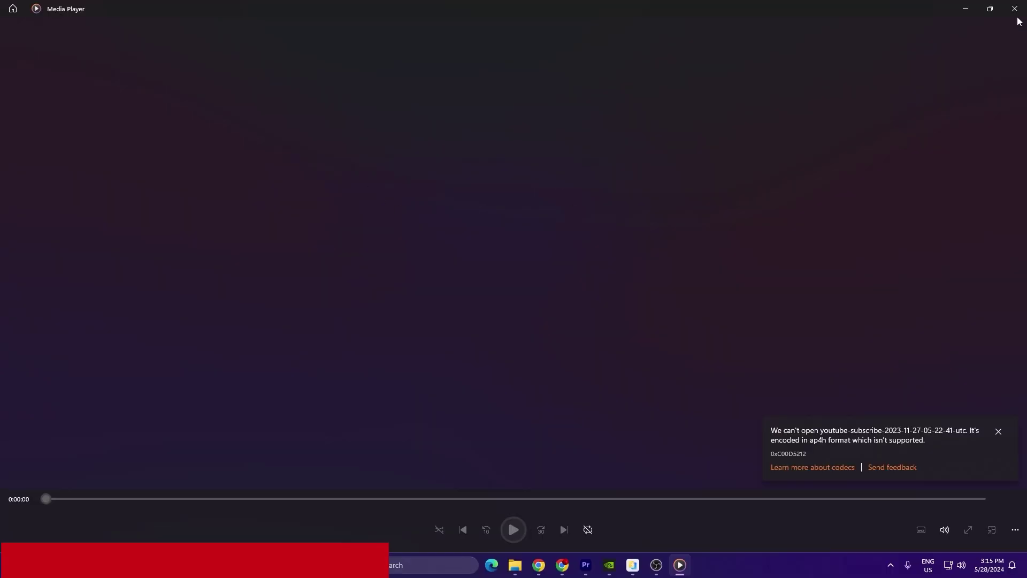
# Dismiss Media Player's ap4h error and open 4DDiG's Fix Video Errors page
pyautogui.click(1016, 7)
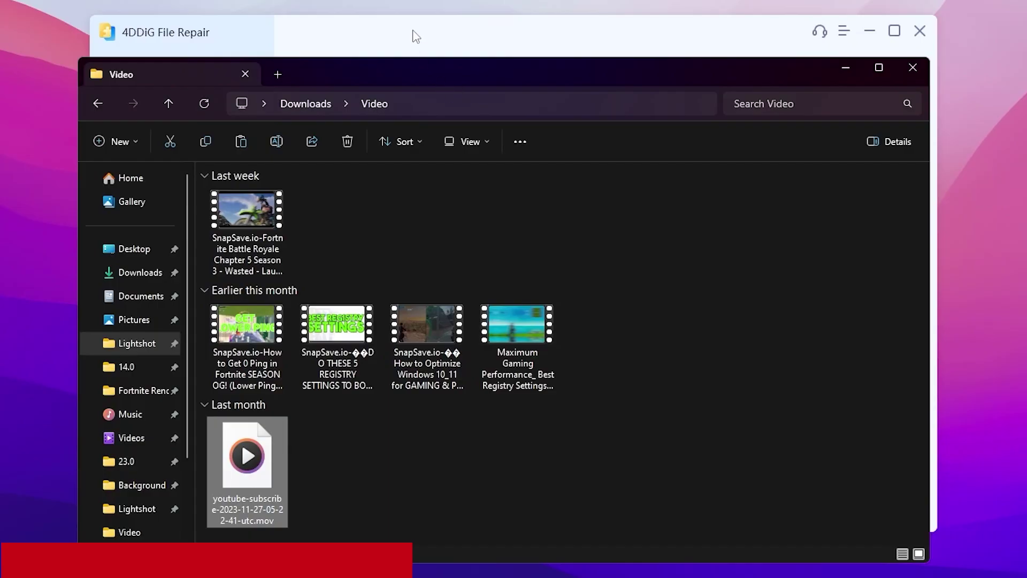
pyautogui.click(440, 103)
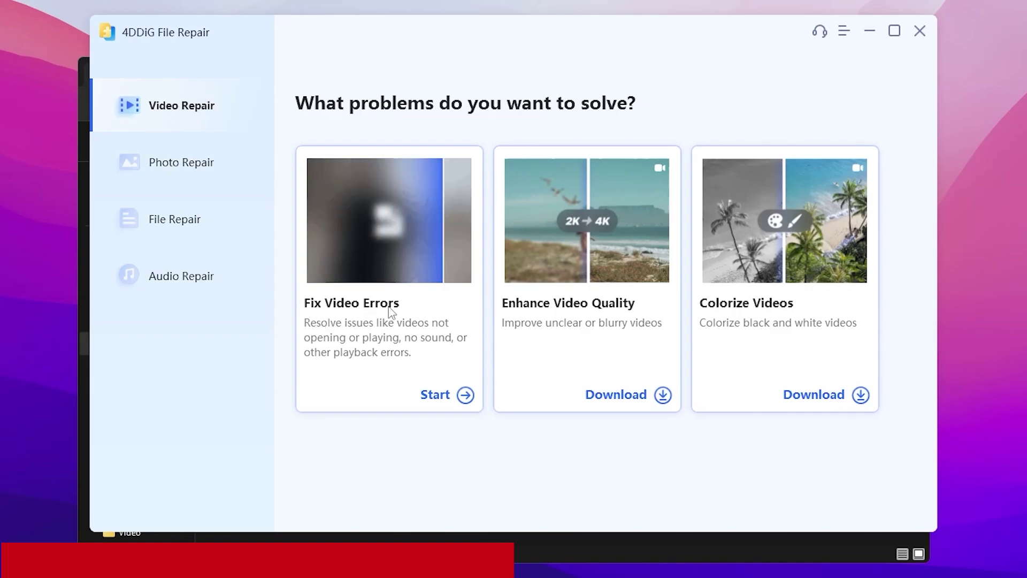
pyautogui.click(451, 396)
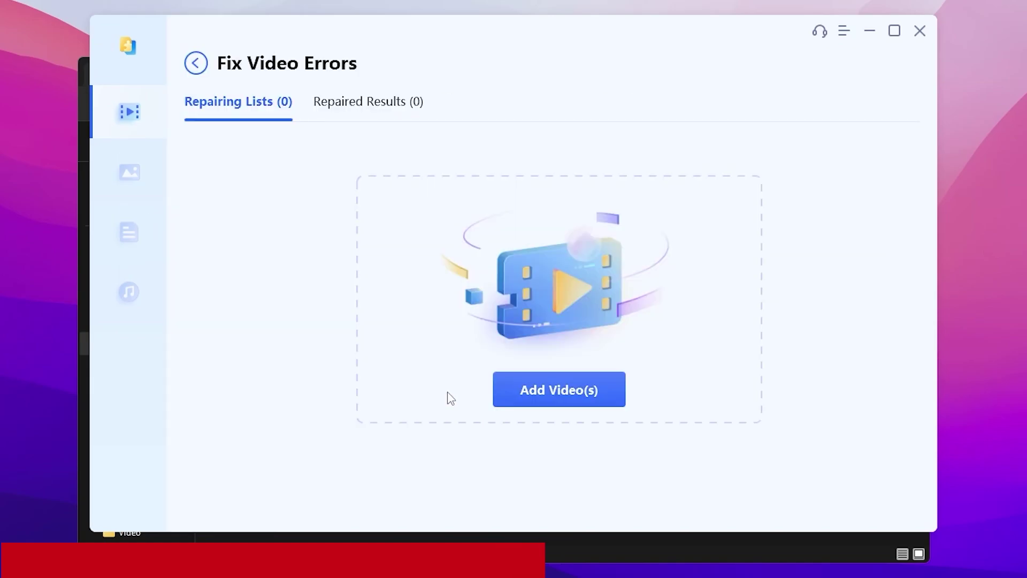
# Import the youtube-subscribe .mov clip from Downloads\Video into 4DDiG and repair it
pyautogui.click(556, 399)
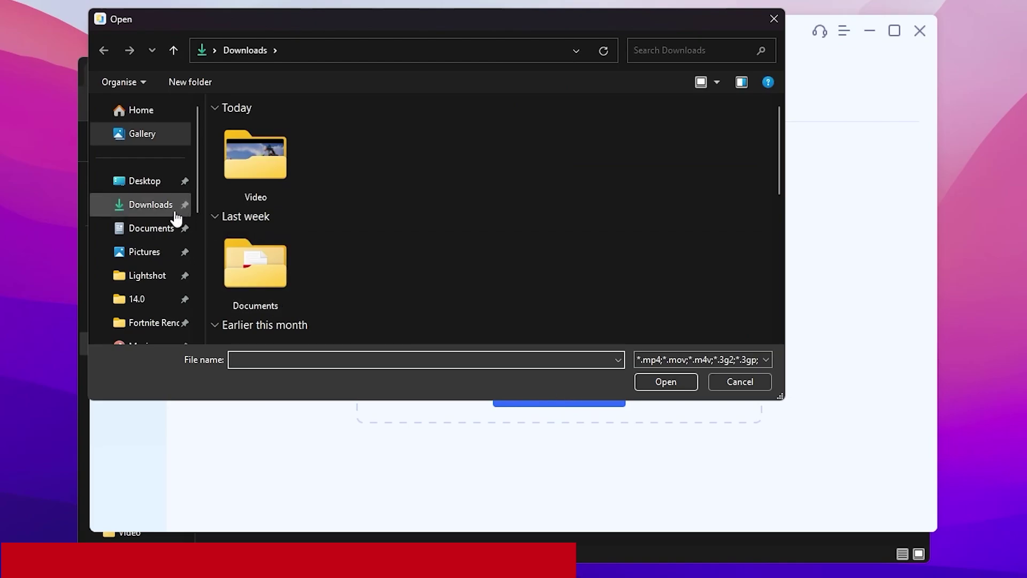
pyautogui.click(145, 211)
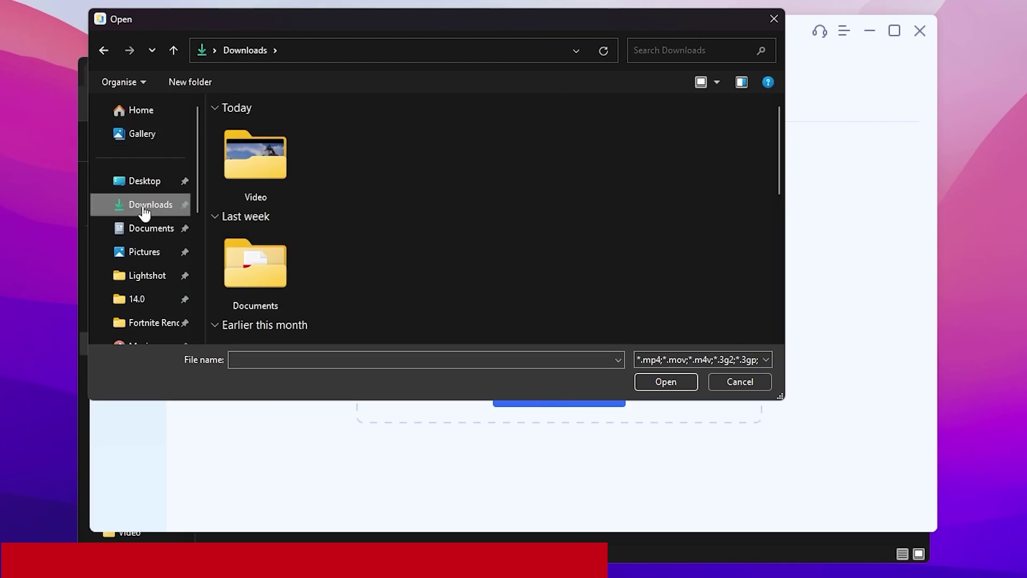
pyautogui.doubleClick(284, 163)
pyautogui.scroll(-3, 419, 216)
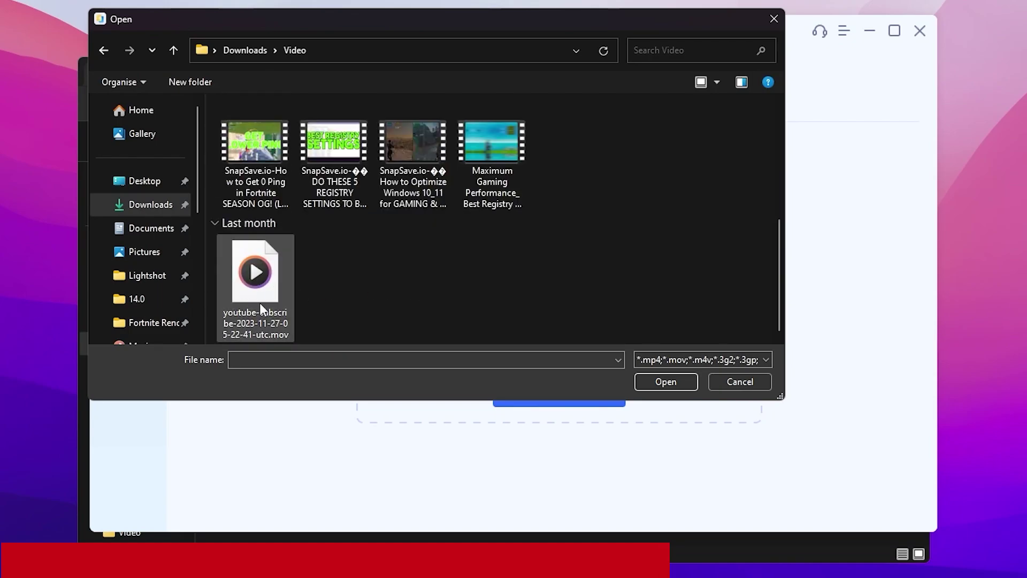
pyautogui.click(266, 275)
pyautogui.click(666, 381)
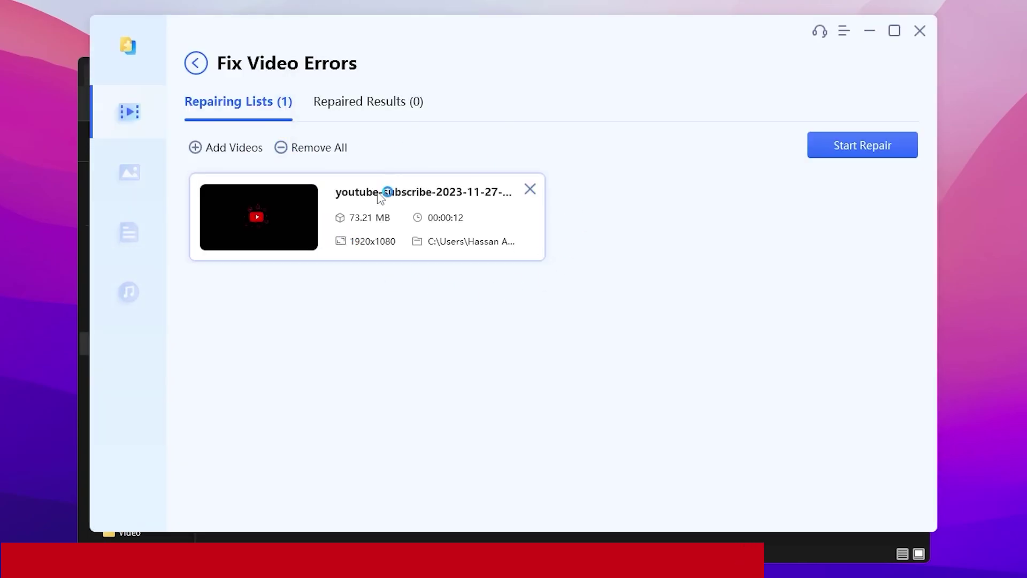
pyautogui.click(869, 150)
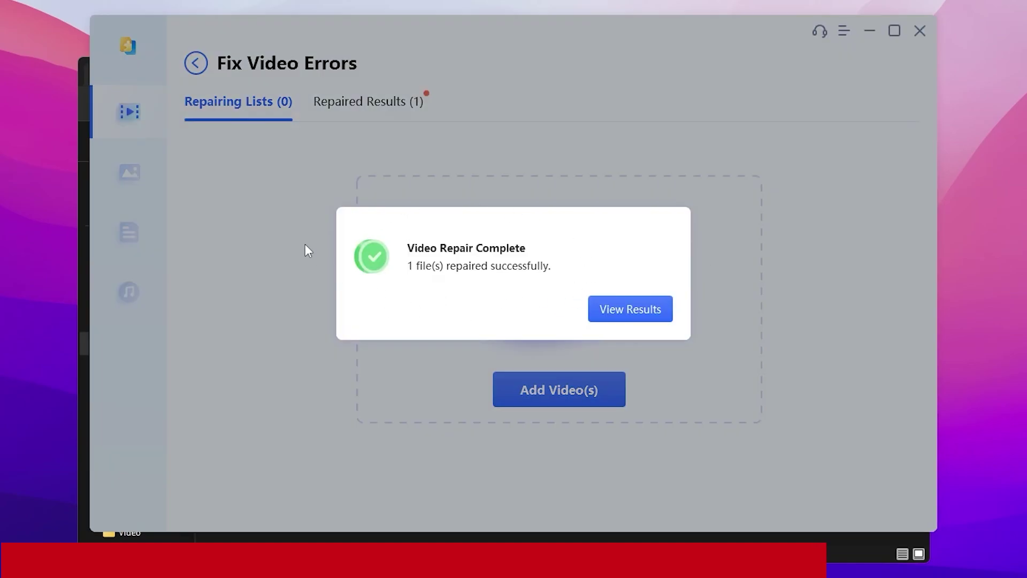
# View the repair results and play the fixed clip's preview
pyautogui.click(666, 317)
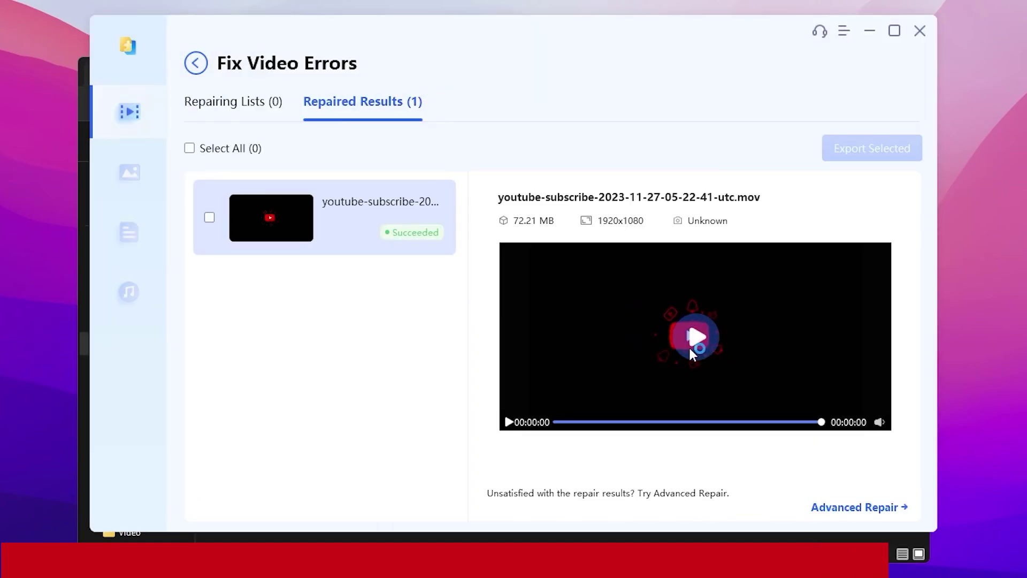
pyautogui.click(700, 330)
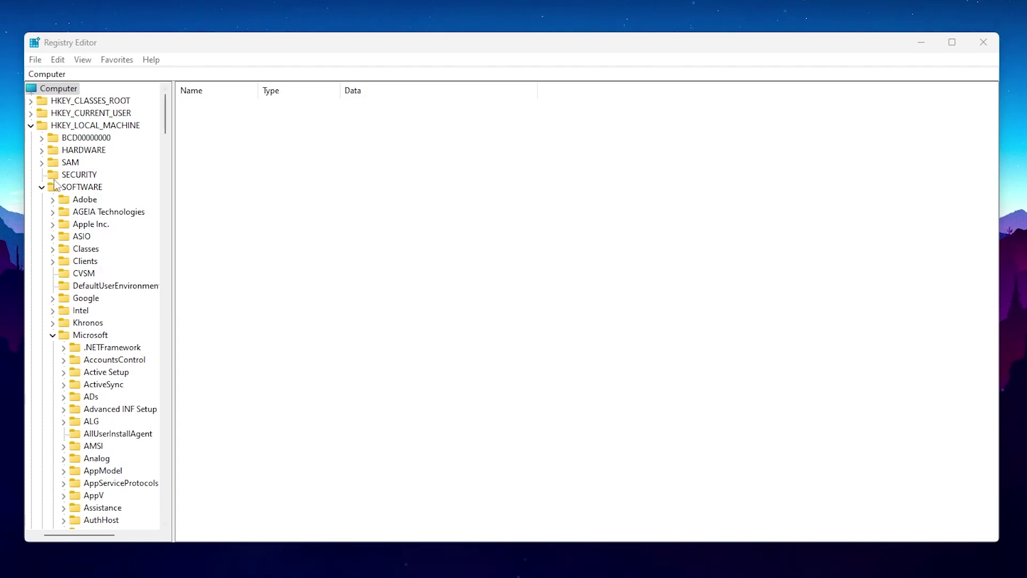
# Search 're' from Start, then dismiss the search to return to Registry Editor
pyautogui.press('super')
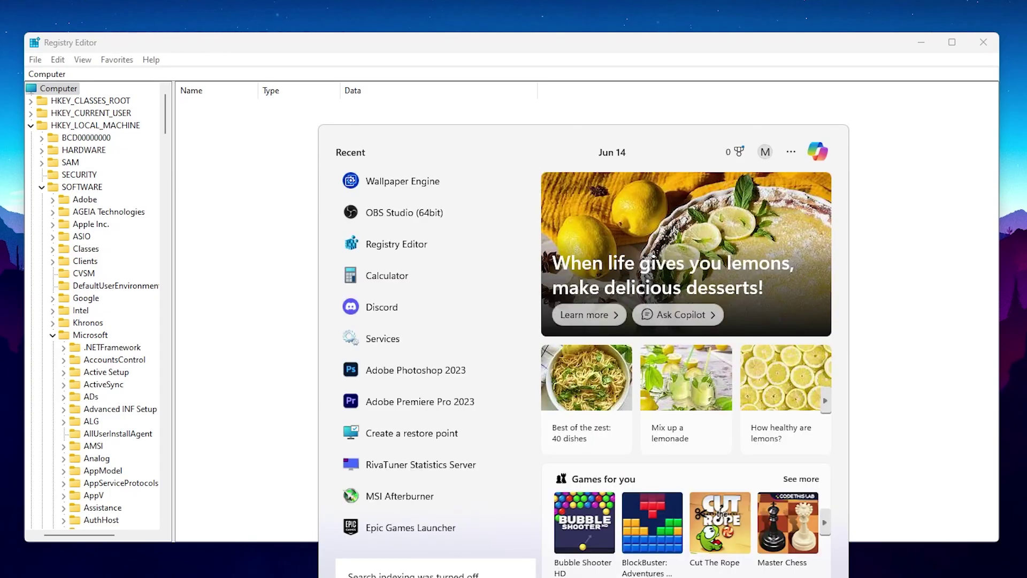
pyautogui.write('re')
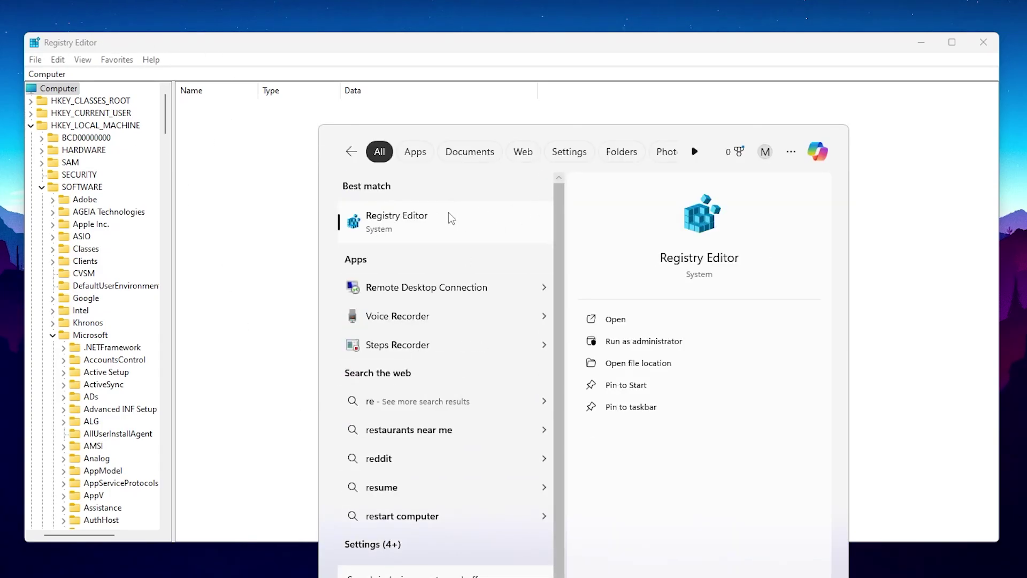
pyautogui.click(332, 64)
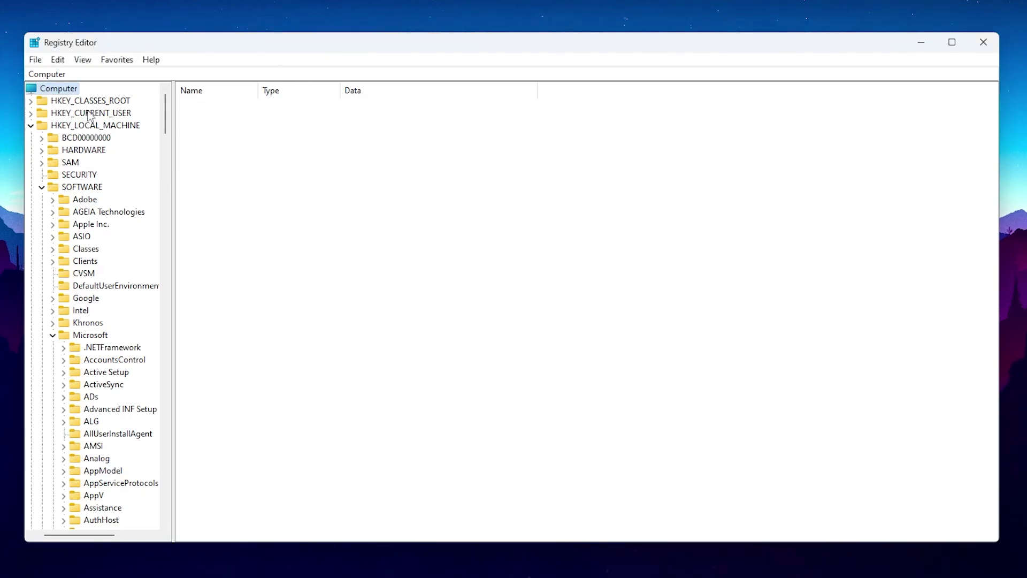
# Navigate HKEY_LOCAL_MACHINE\SOFTWARE down to Multimedia\SystemProfile\Tasks\Games and show its values
pyautogui.click(75, 125)
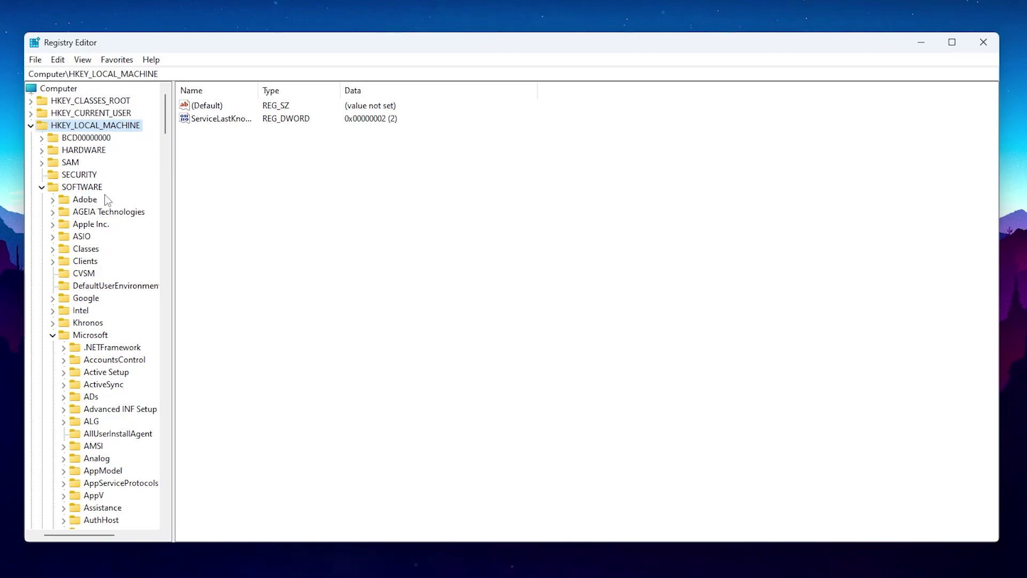
pyautogui.click(83, 188)
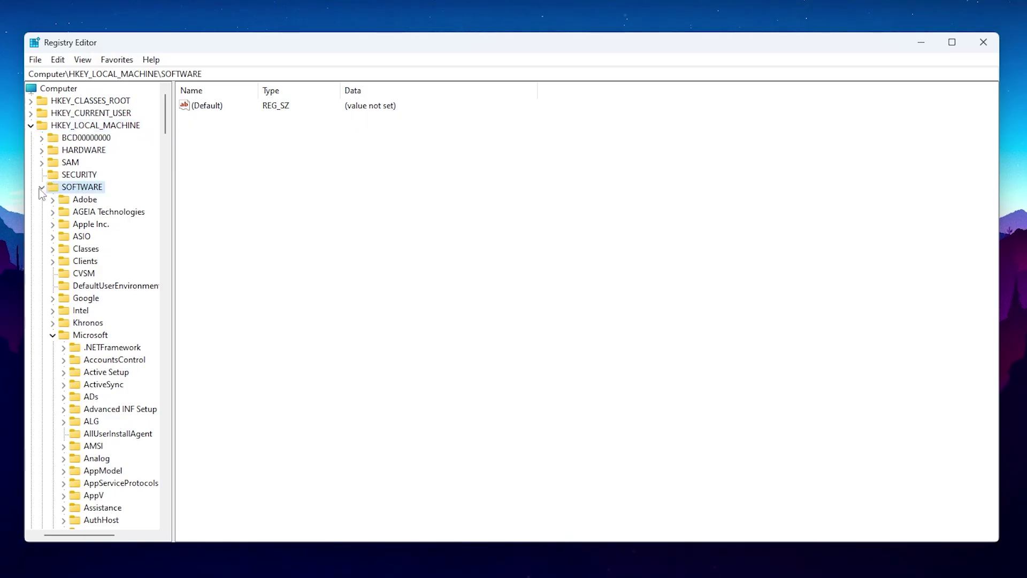
pyautogui.scroll(-3, 134, 214)
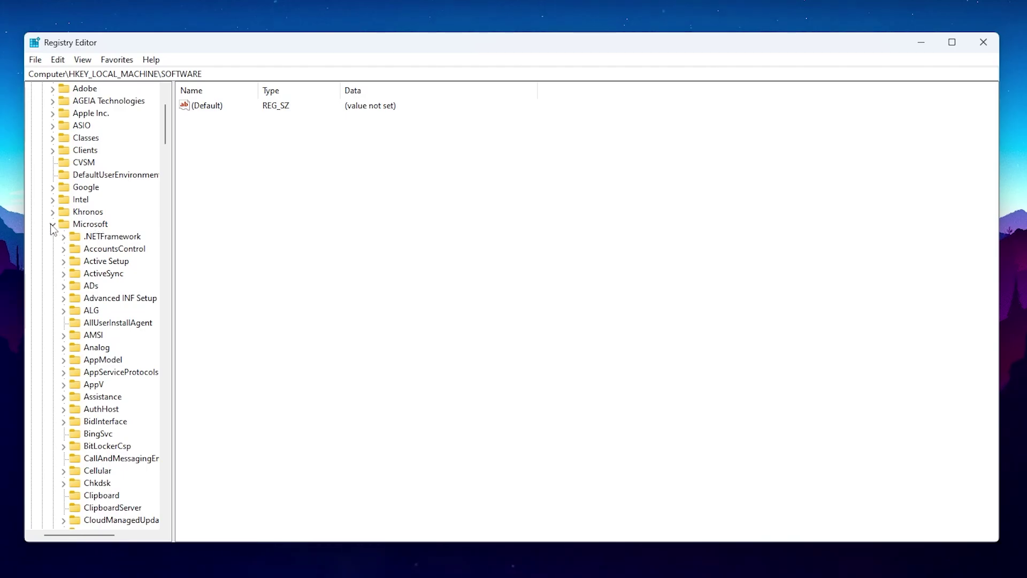
pyautogui.scroll(-20, 53, 228)
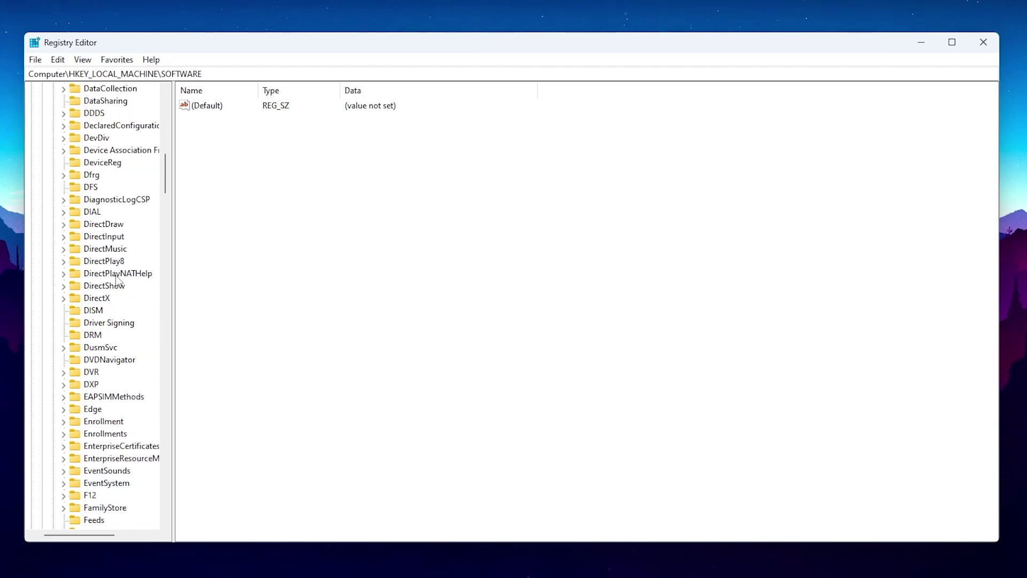
pyautogui.scroll(-20, 123, 282)
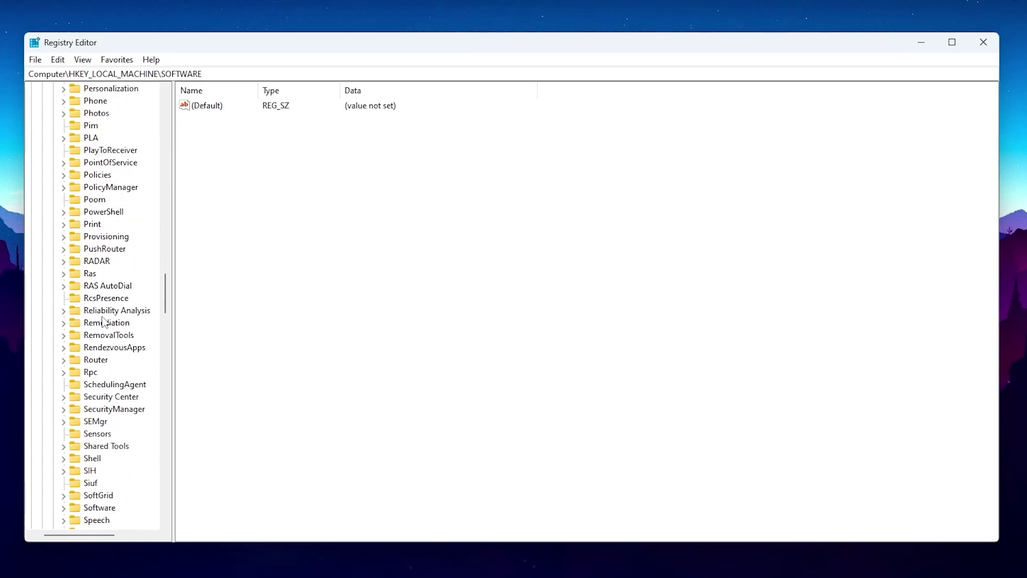
pyautogui.scroll(-12, 108, 311)
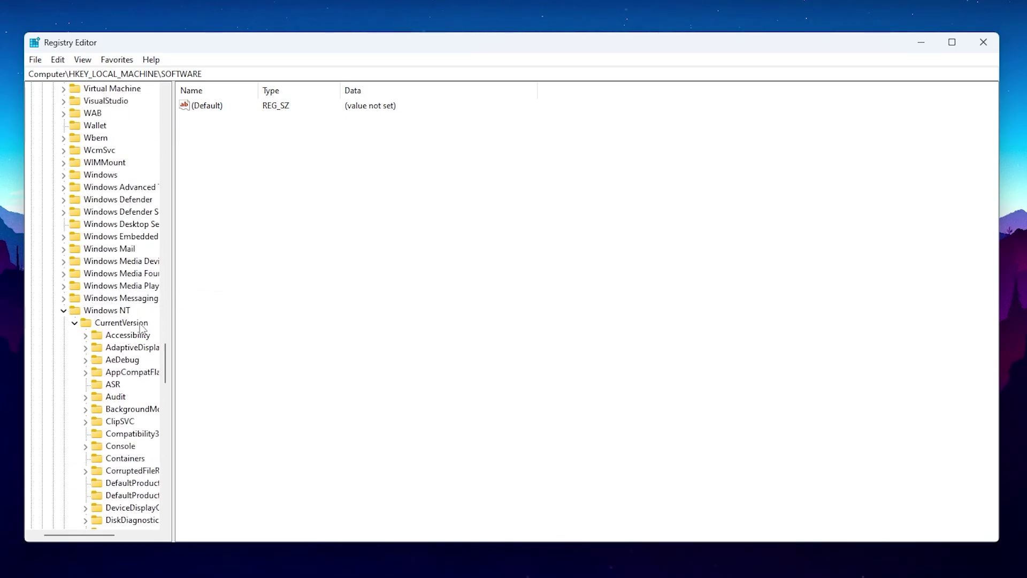
pyautogui.scroll(-14, 113, 332)
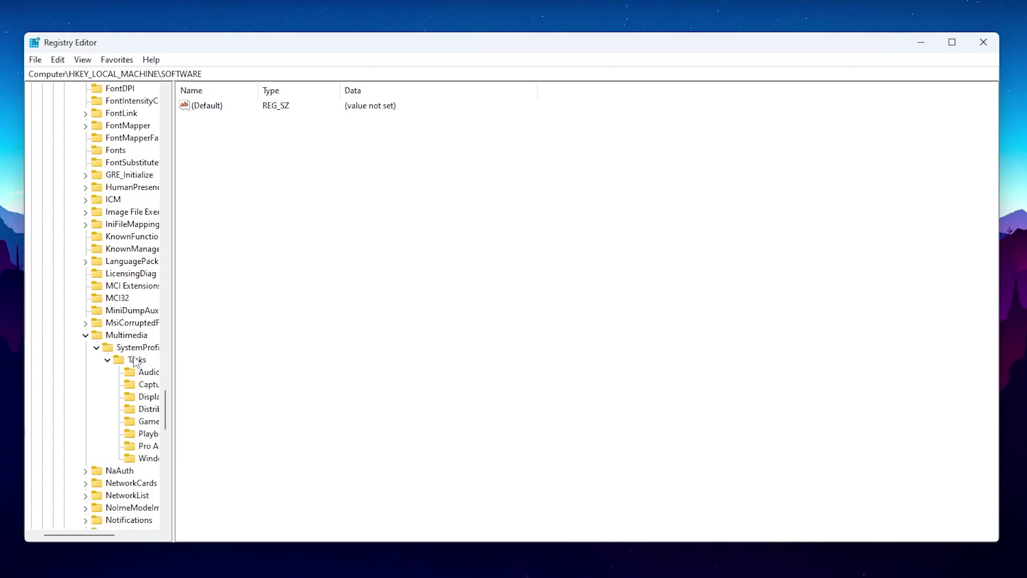
pyautogui.click(148, 422)
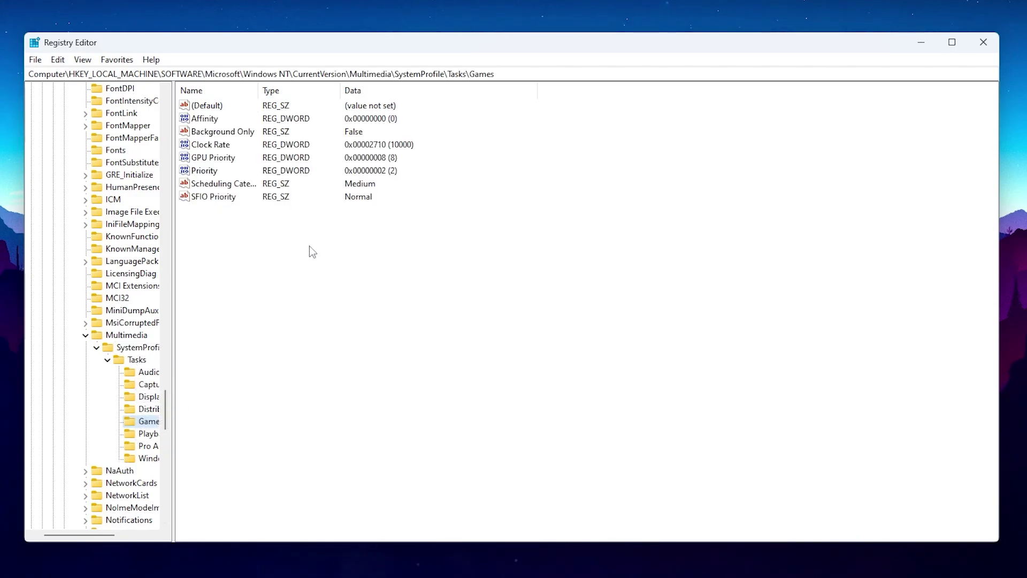
# Keep the Games GPU Priority at 8, set Priority to 6, and close Registry Editor
pyautogui.doubleClick(215, 160)
pyautogui.moveTo(146, 104); pyautogui.dragTo(380, 182)
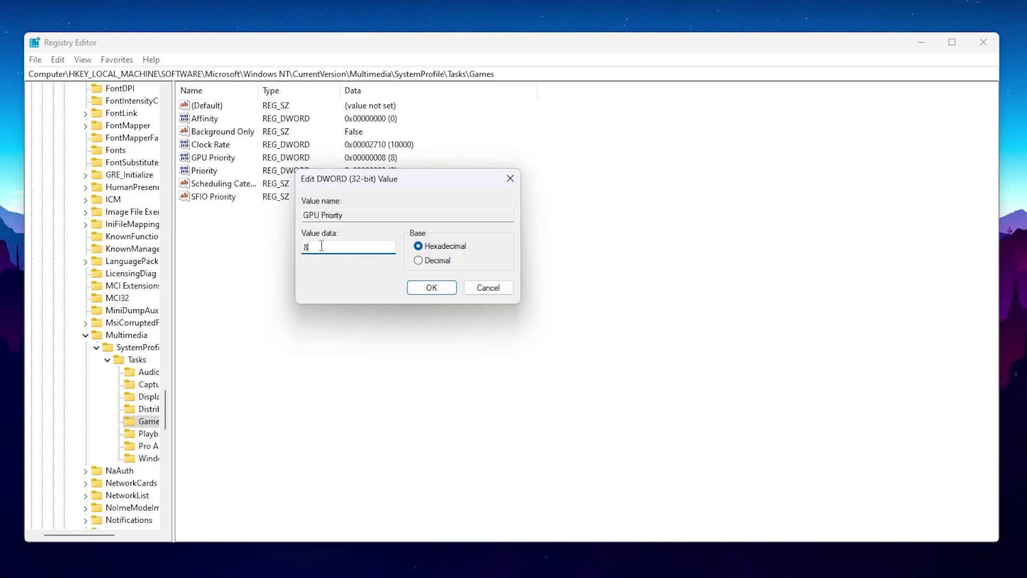
pyautogui.click(430, 287)
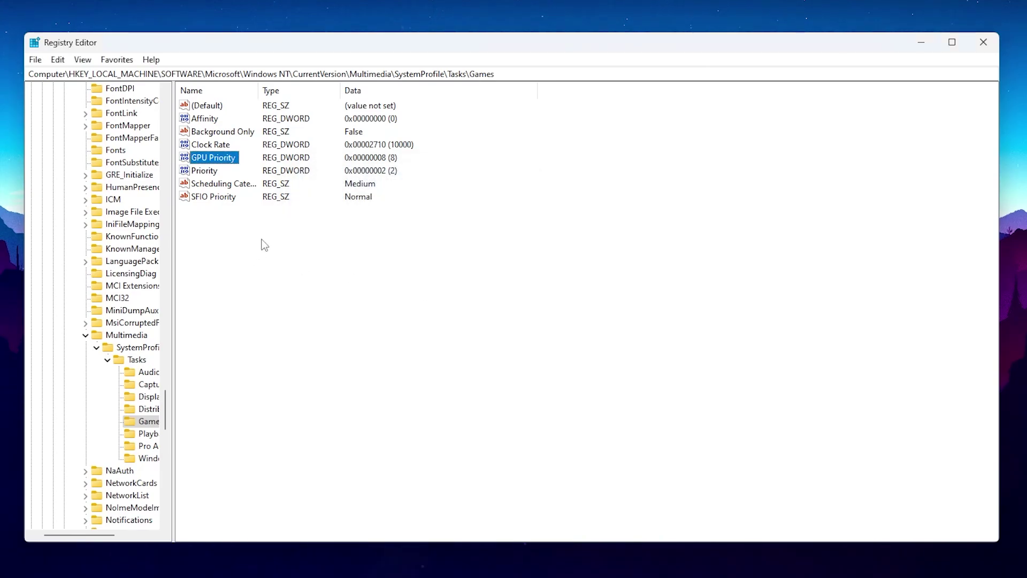
pyautogui.doubleClick(203, 171)
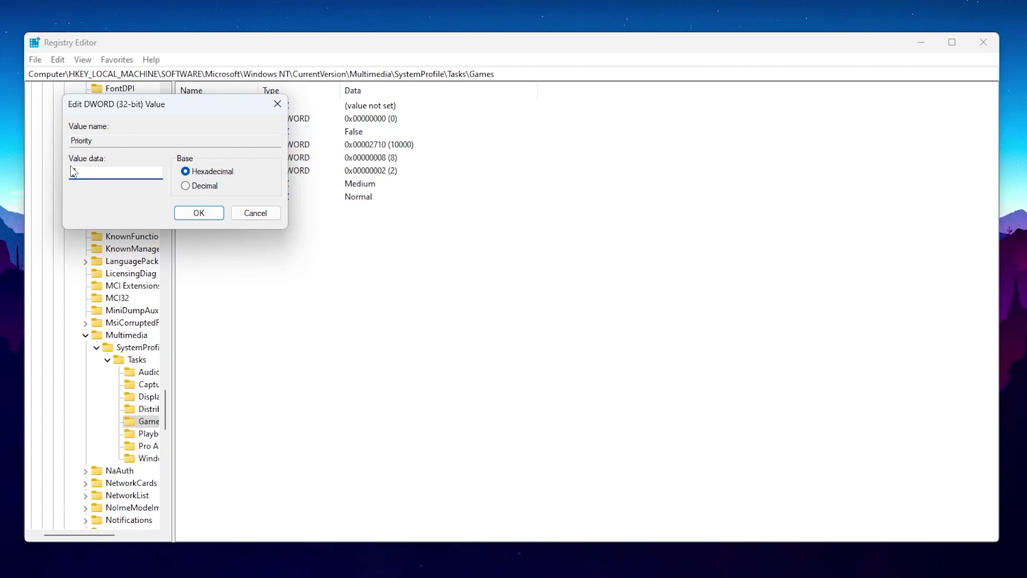
pyautogui.click(200, 213)
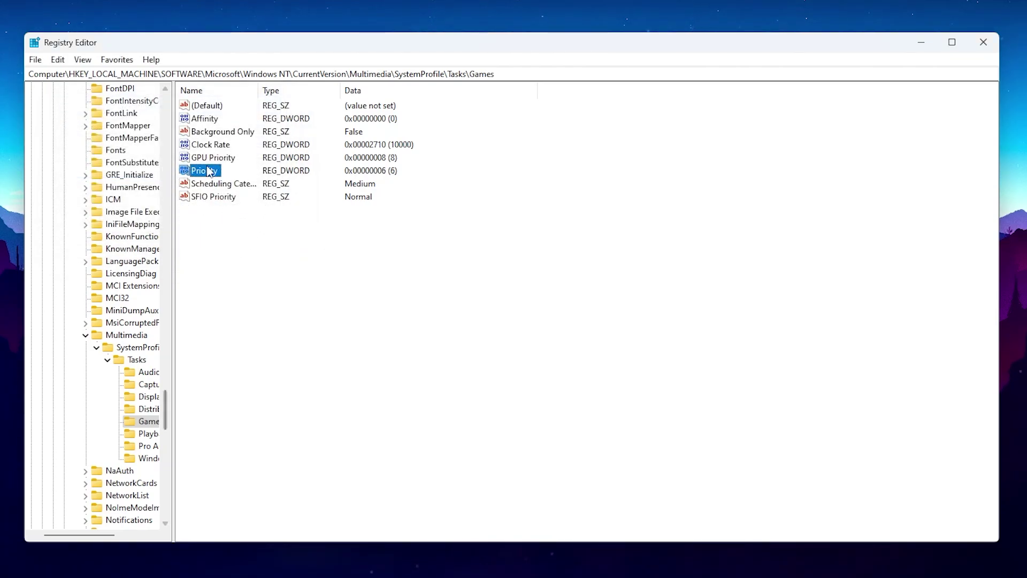
pyautogui.click(983, 42)
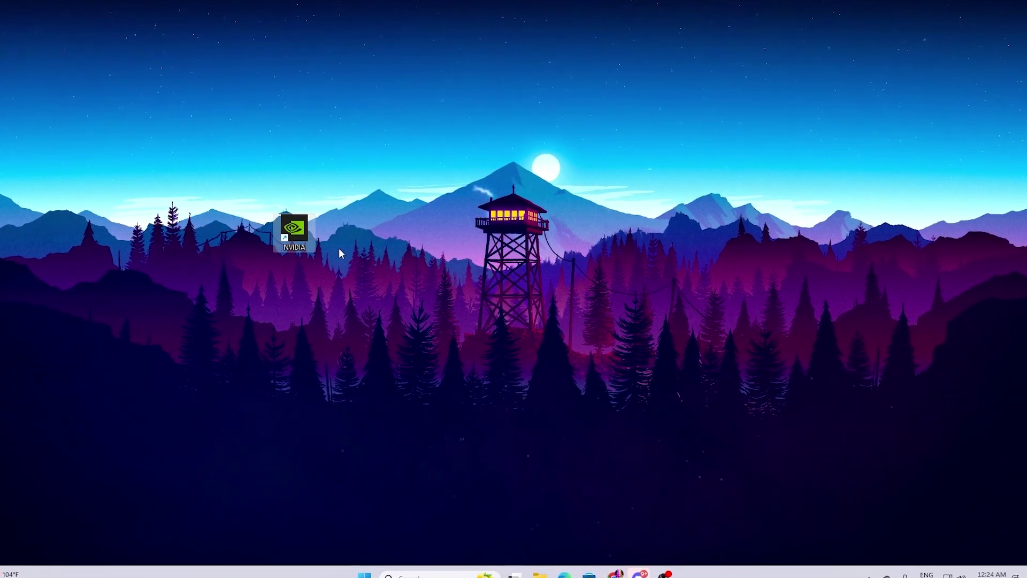
# Switch to the Download NVIDIA App window and open the NVIDIA app's Drivers page
pyautogui.moveTo(618, 575)
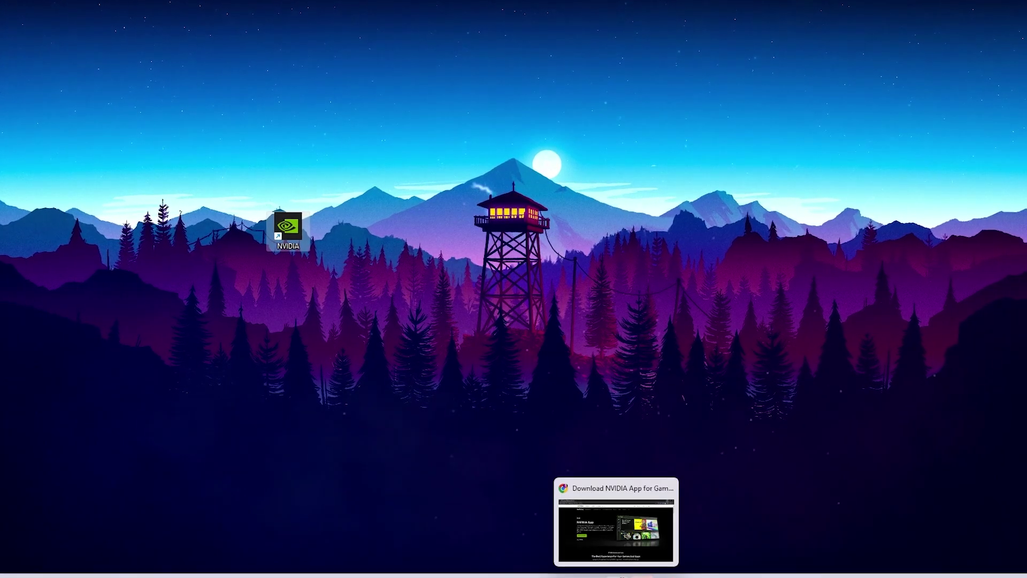
pyautogui.click(615, 524)
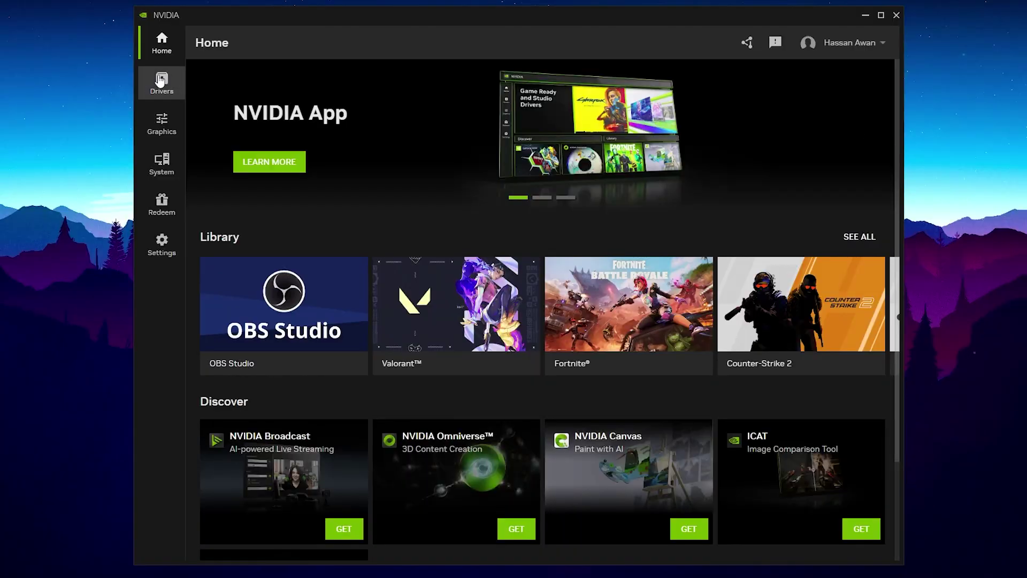
pyautogui.click(161, 81)
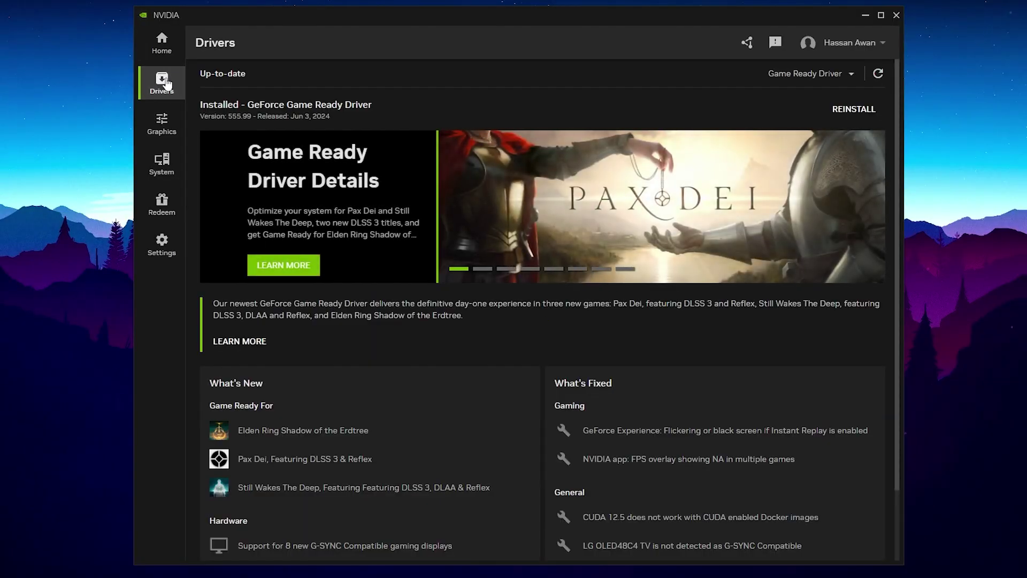
# Refresh the driver update check, then show System > Performance GPU statistics
pyautogui.click(880, 77)
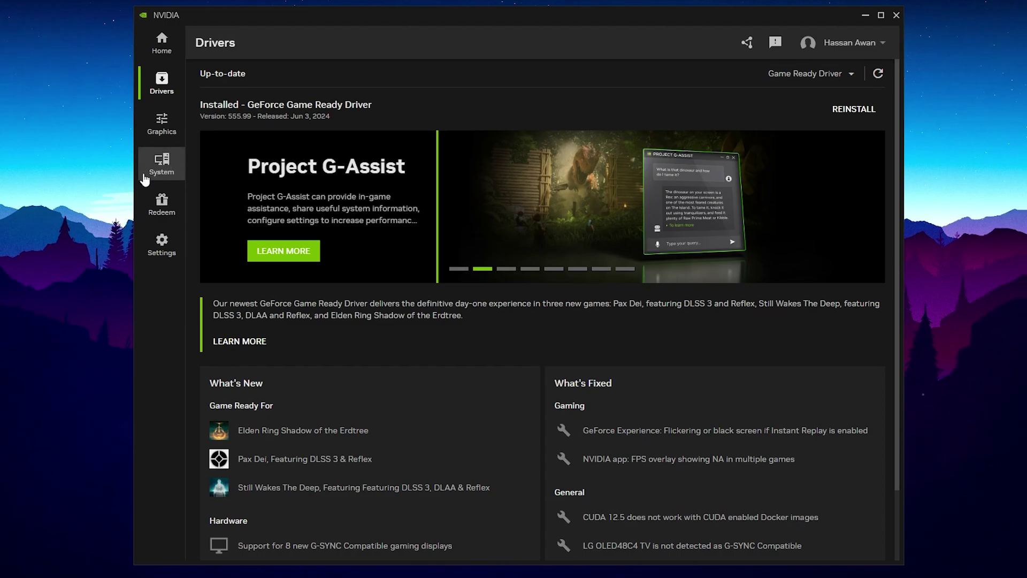
pyautogui.click(168, 164)
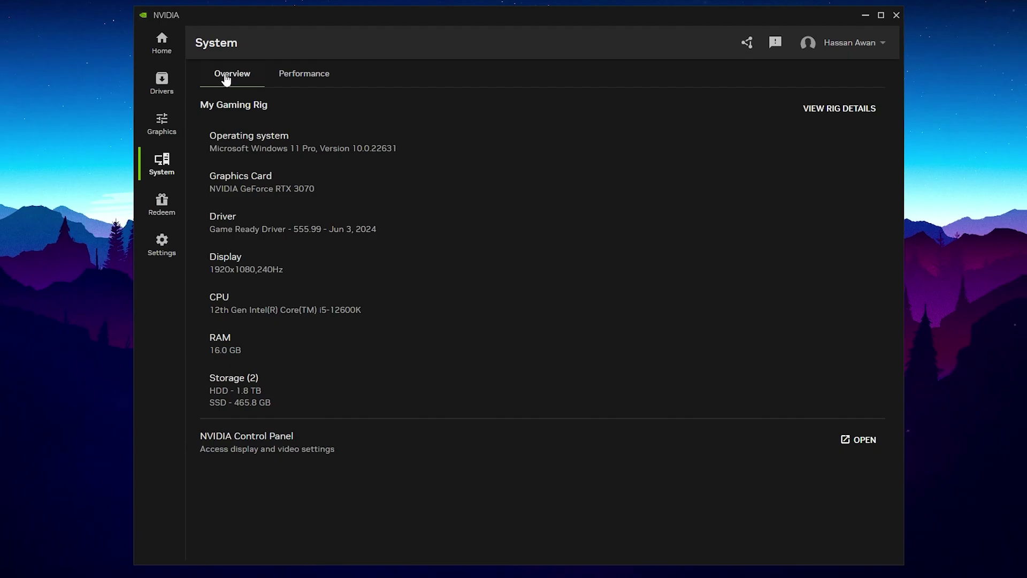
pyautogui.click(302, 76)
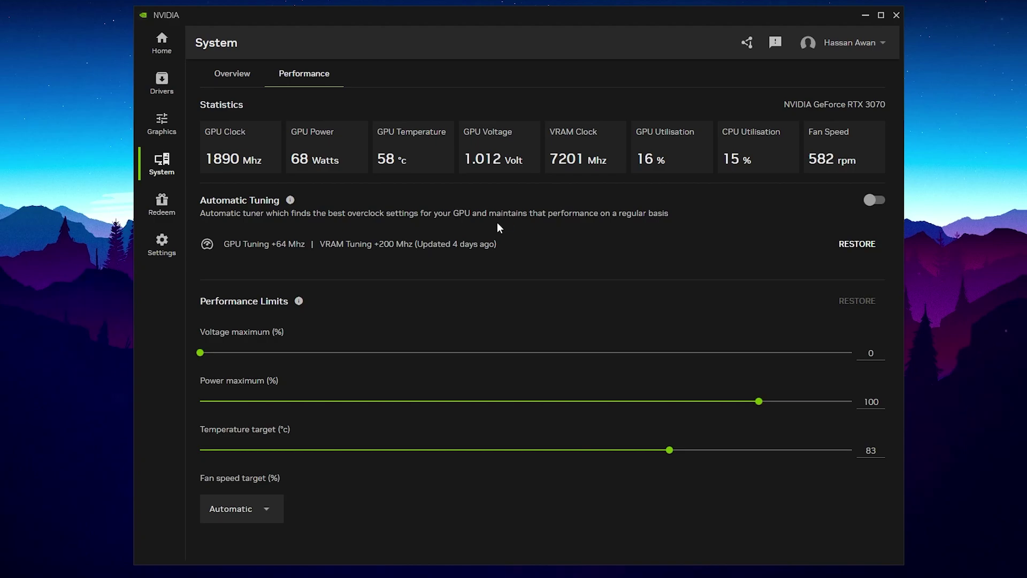
# Enable Automatic Tuning with the fan speed target on Automatic, then revisit the Performance tab
pyautogui.click(874, 200)
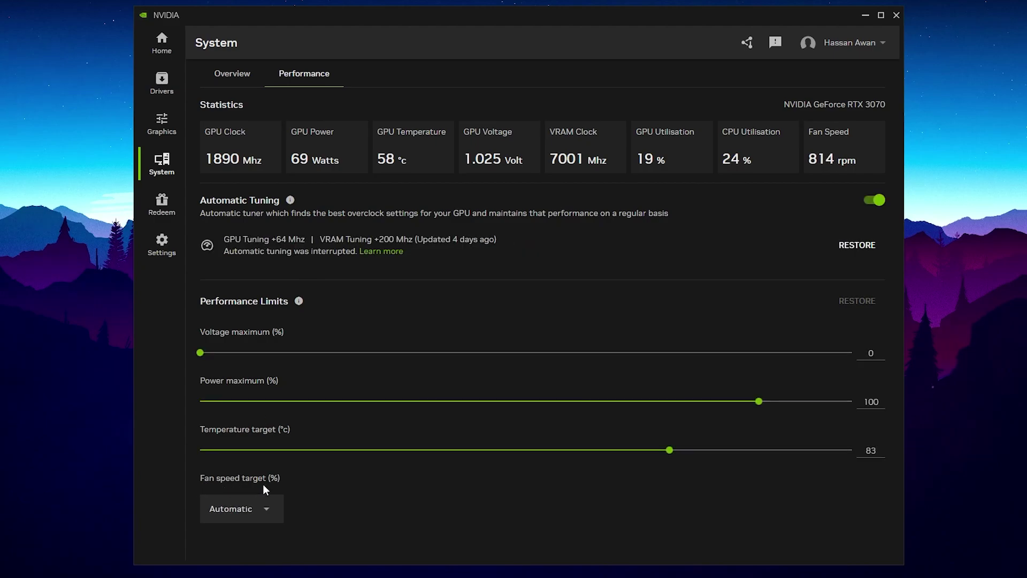
pyautogui.click(275, 517)
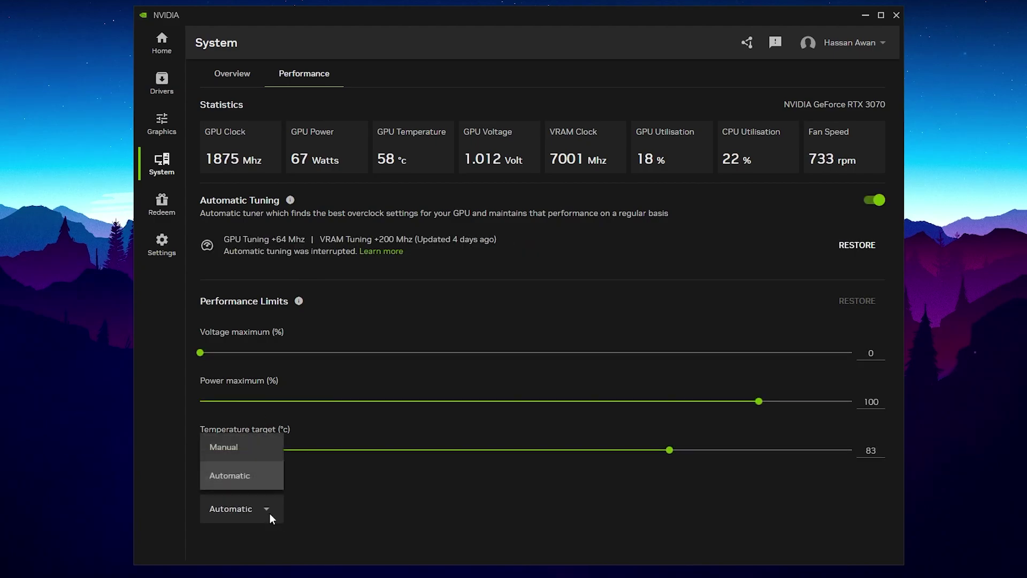
pyautogui.click(239, 482)
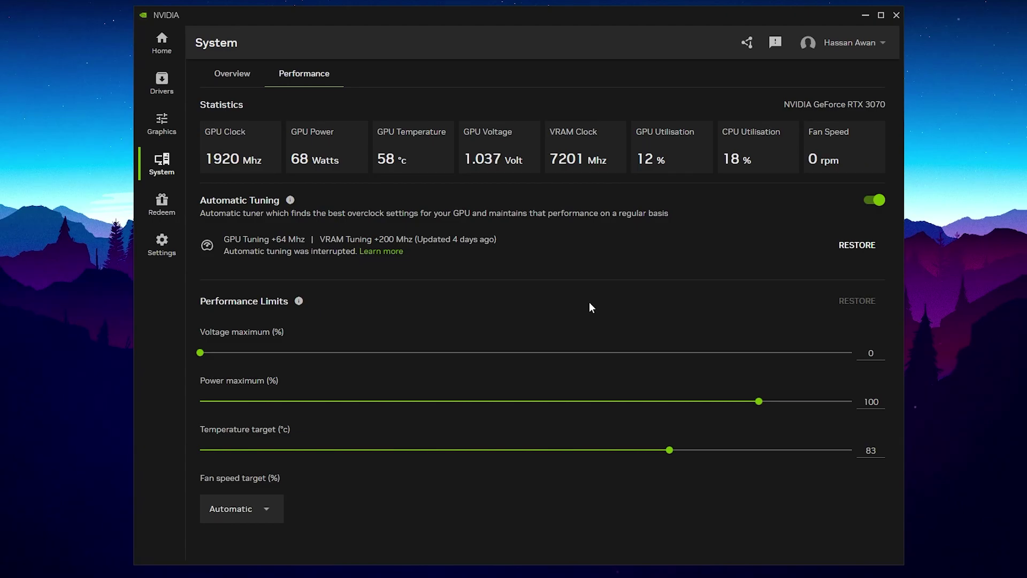
pyautogui.click(155, 92)
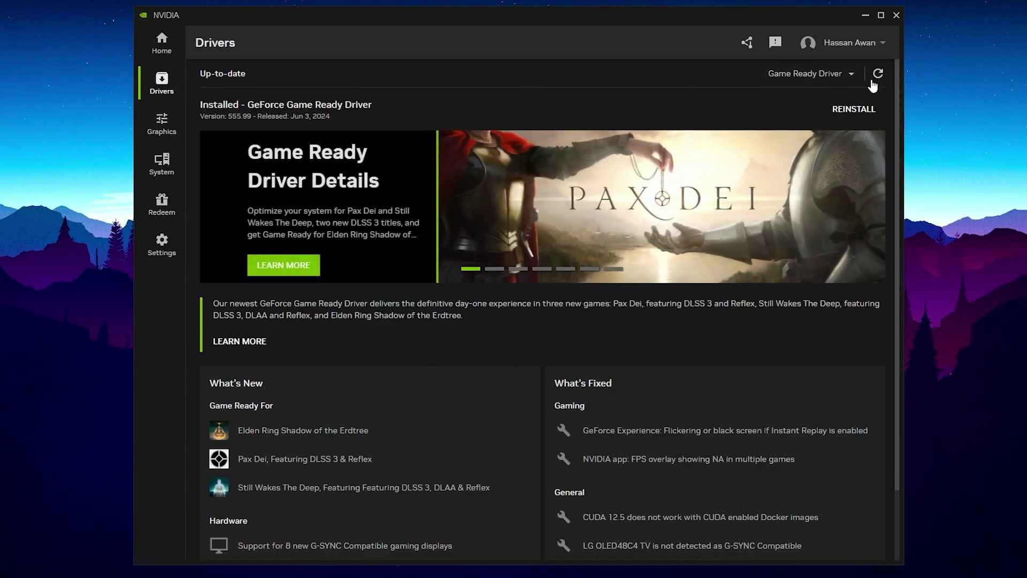
pyautogui.click(174, 153)
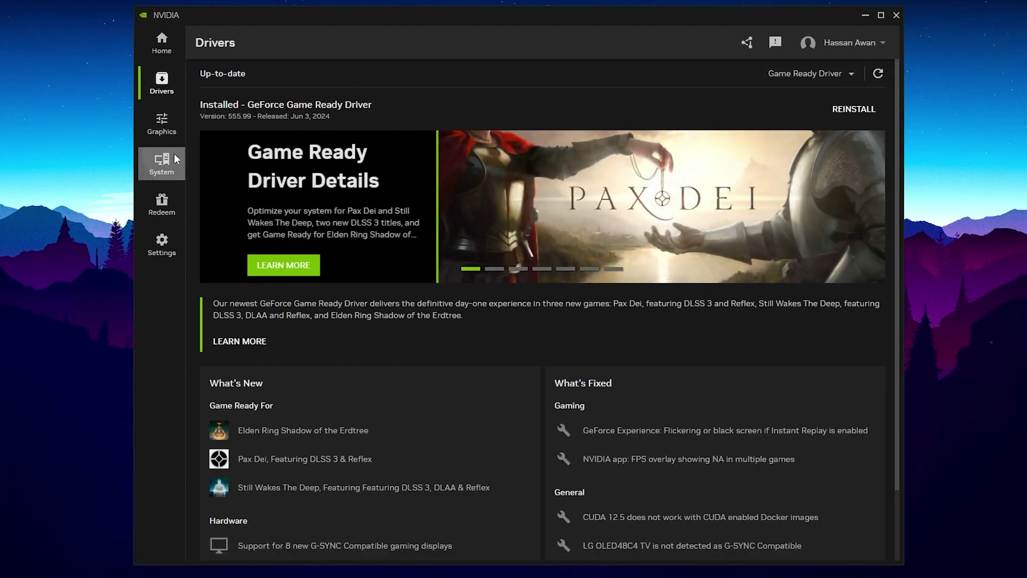
pyautogui.click(304, 80)
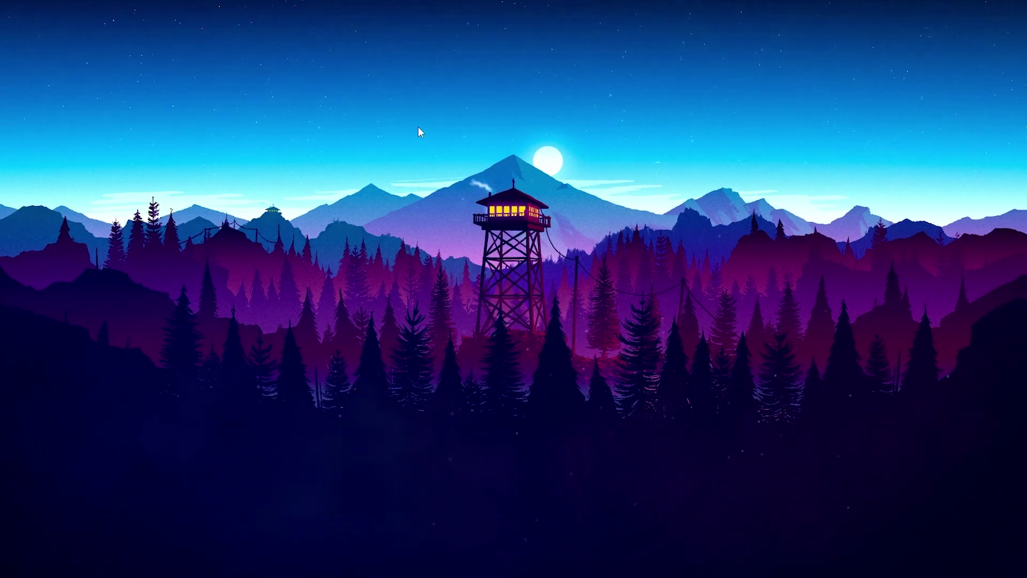
# Open Display settings > Graphics, review the default graphics settings, then return to the app list
pyautogui.rightClick(398, 130)
pyautogui.click(447, 224)
pyautogui.scroll(-10, 444, 230)
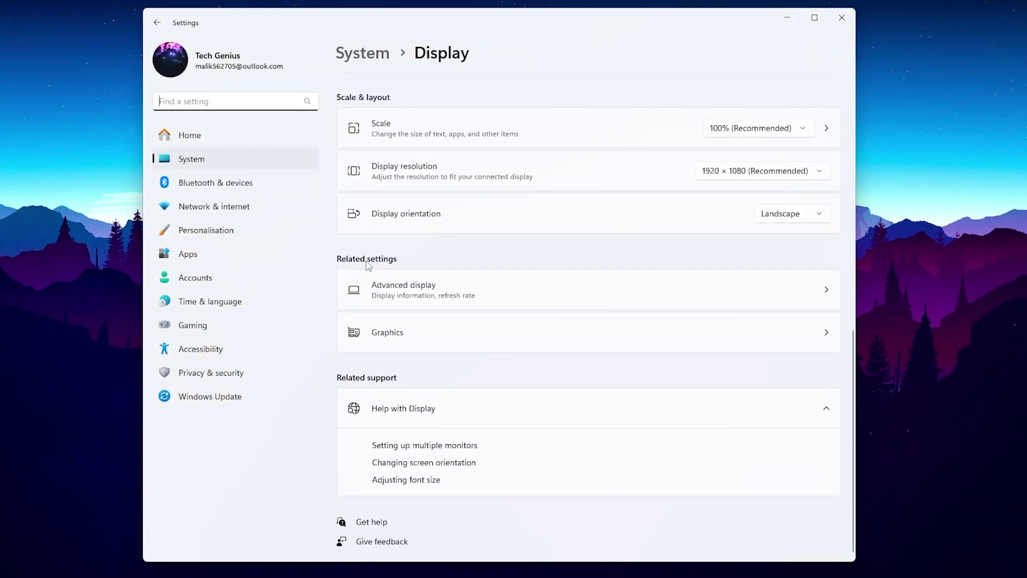
pyautogui.click(698, 343)
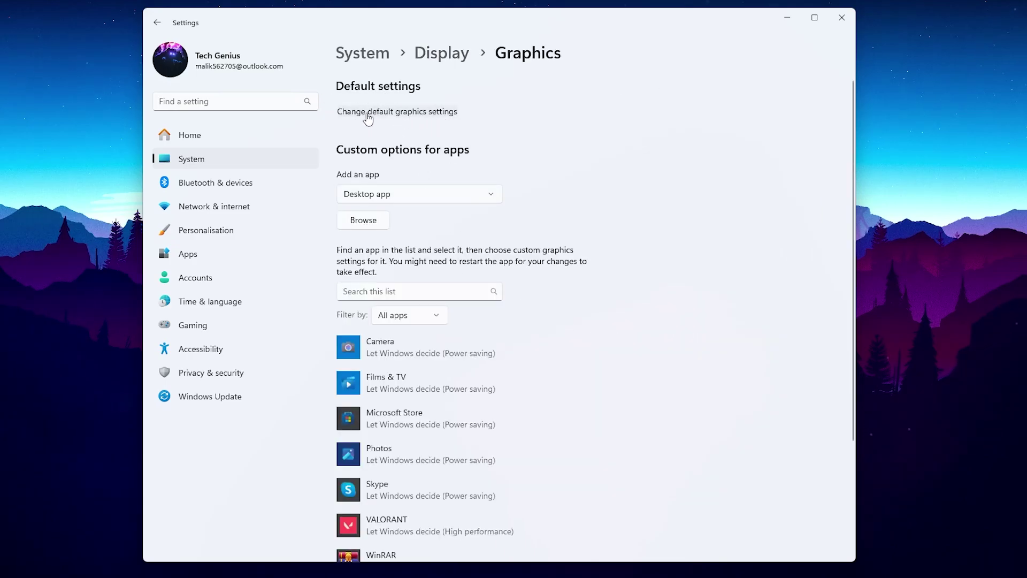
pyautogui.click(436, 113)
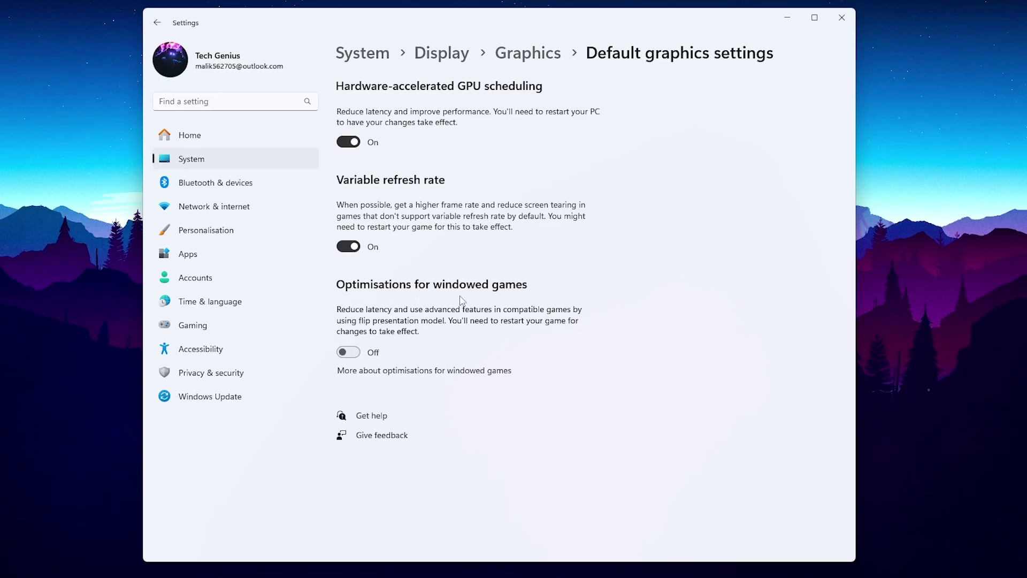
pyautogui.hotkey('alt', 'Left')
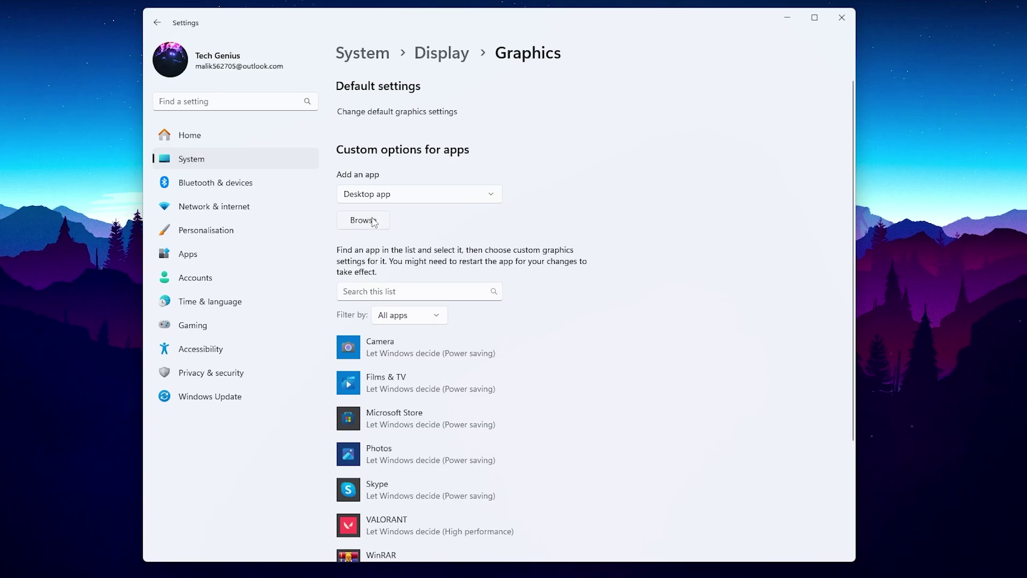
# Add FortniteClient-Win64-Shipping.exe from Fortnite\FortniteGame\Binaries\Win64 to the graphics app list
pyautogui.click(374, 222)
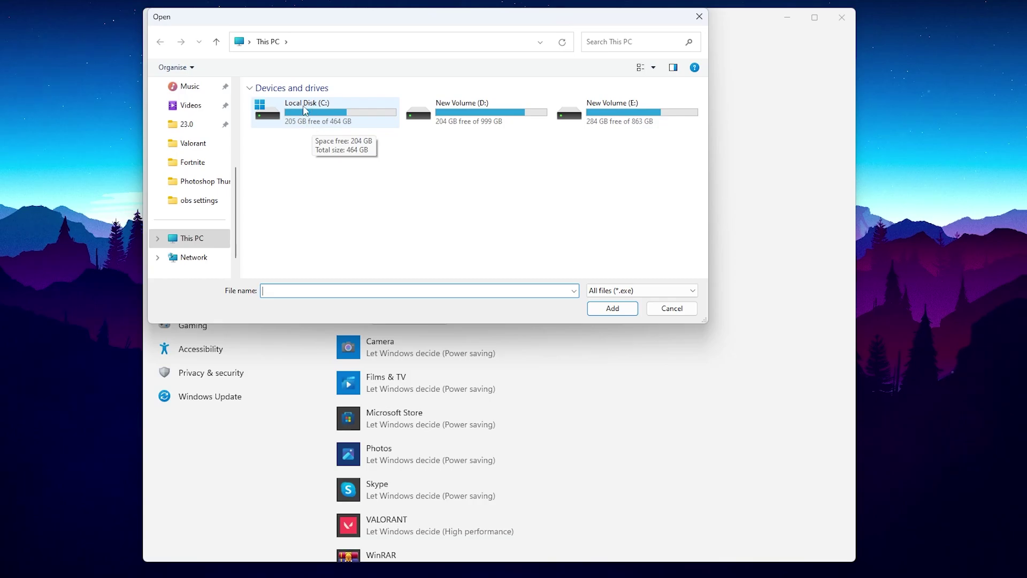
pyautogui.doubleClick(319, 107)
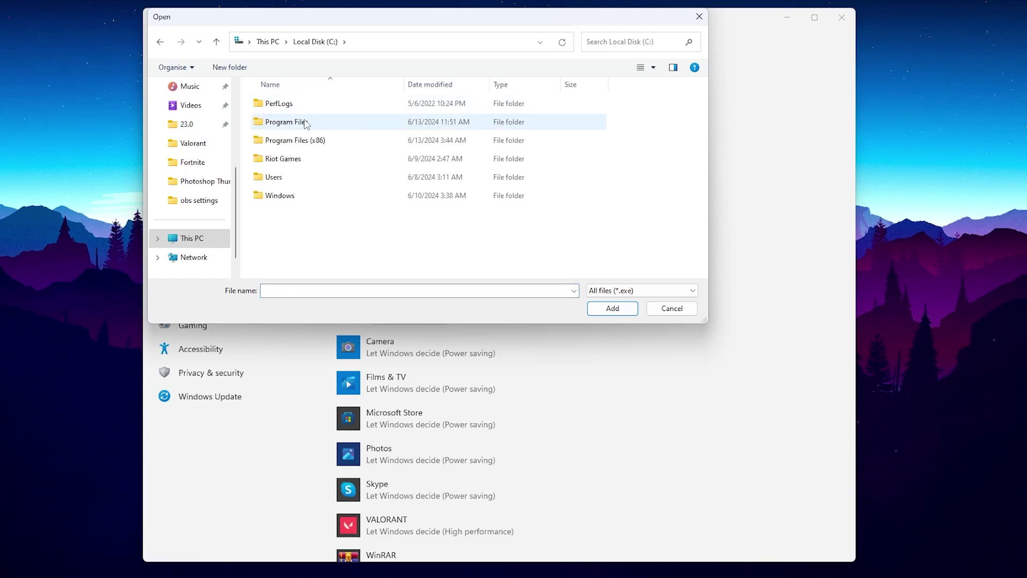
pyautogui.doubleClick(306, 124)
pyautogui.doubleClick(275, 140)
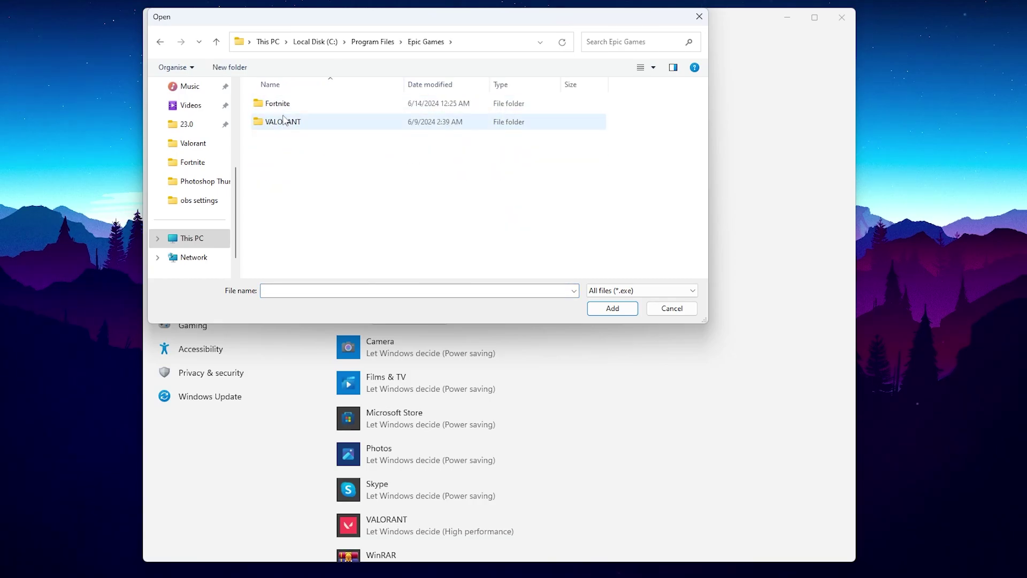
pyautogui.doubleClick(283, 103)
pyautogui.doubleClick(273, 157)
pyautogui.doubleClick(273, 102)
pyautogui.doubleClick(284, 121)
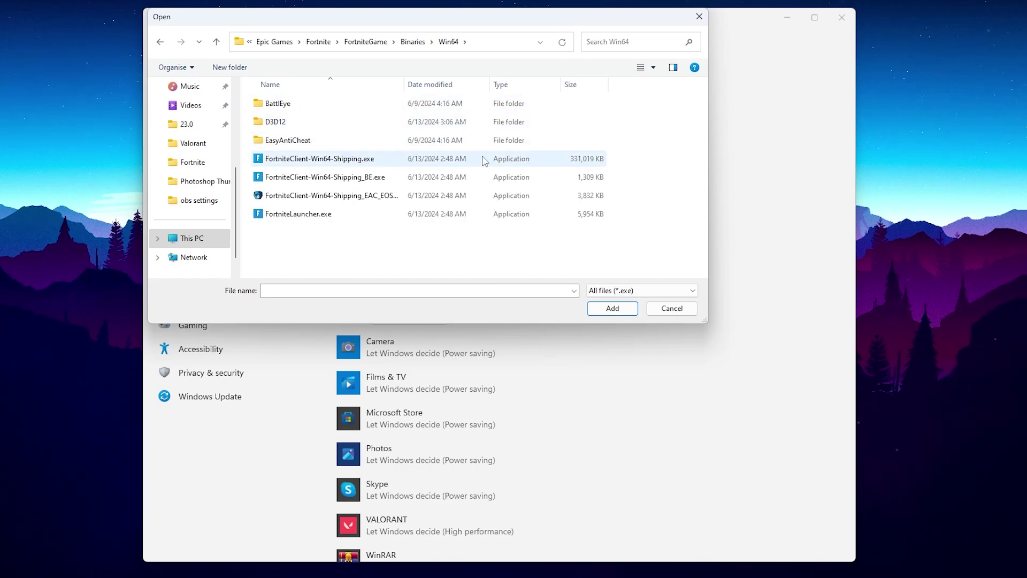
pyautogui.click(381, 161)
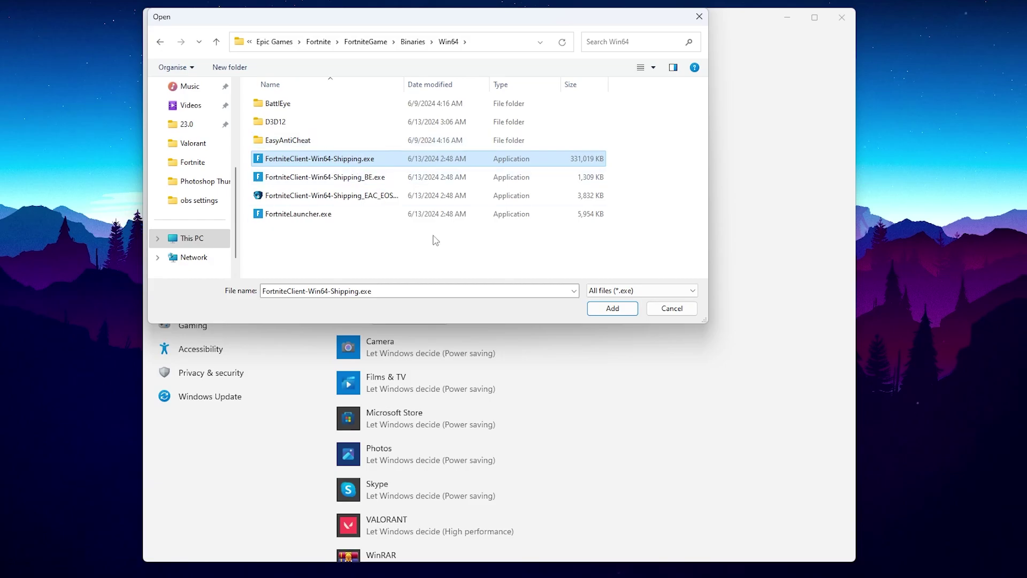
pyautogui.click(613, 308)
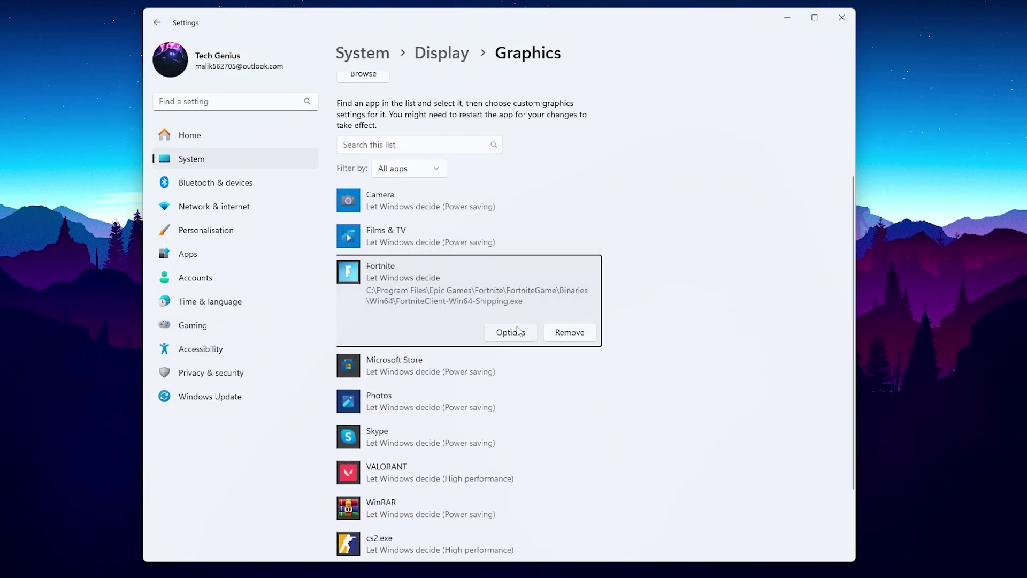
# Set Fortnite's graphics preference to High performance, save it, and close Settings
pyautogui.click(511, 332)
pyautogui.click(410, 285)
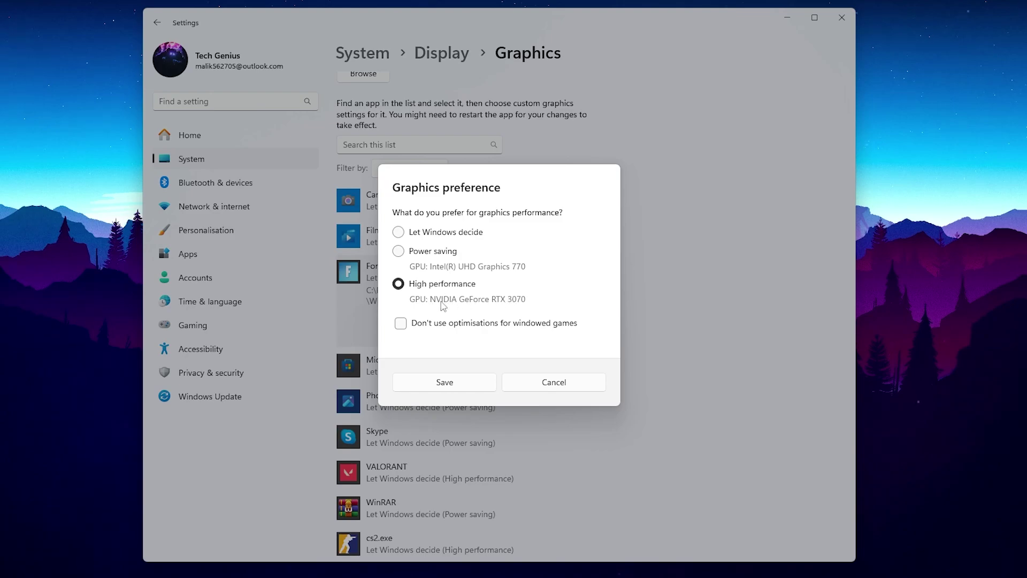
pyautogui.click(444, 383)
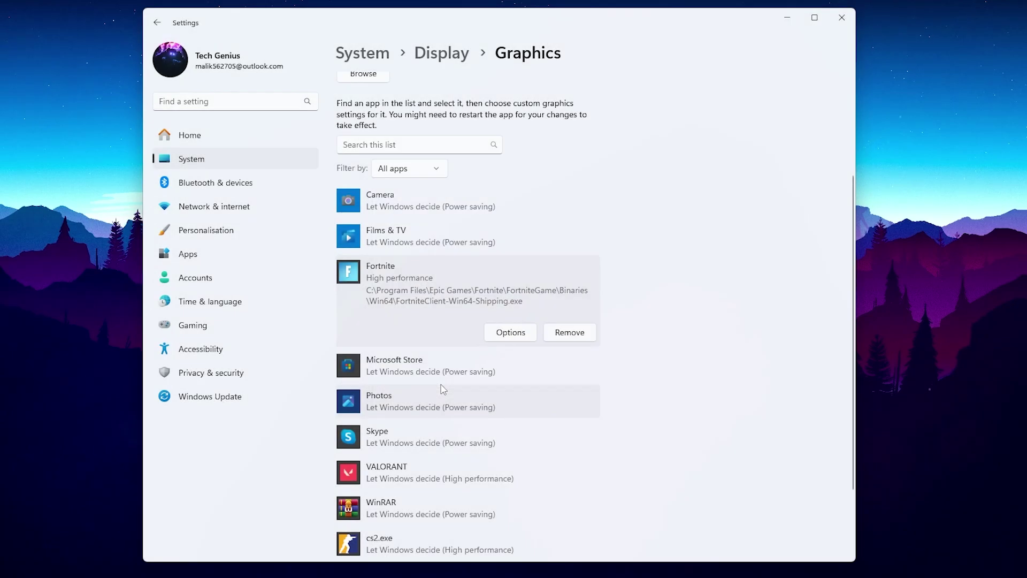
pyautogui.click(842, 19)
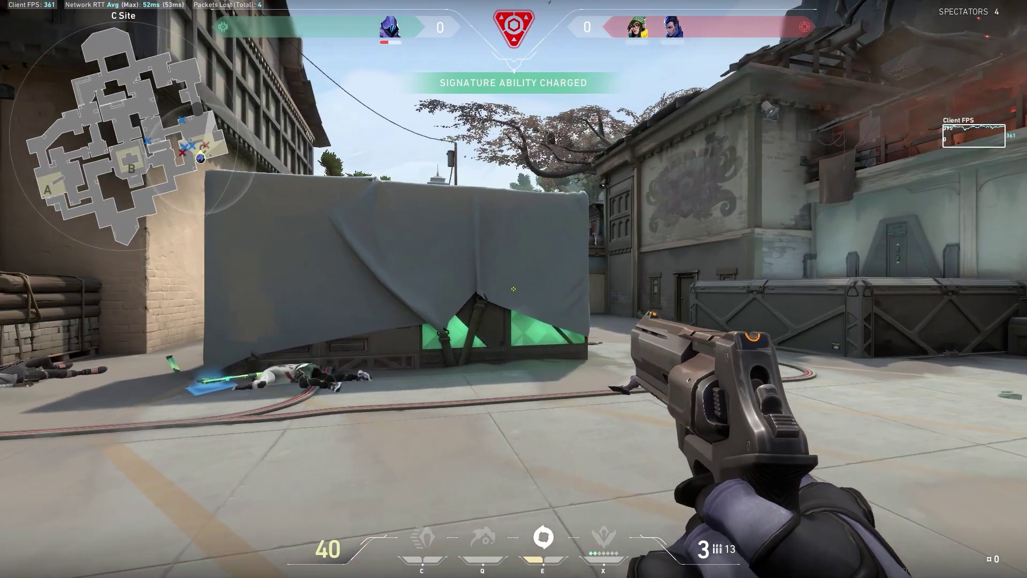